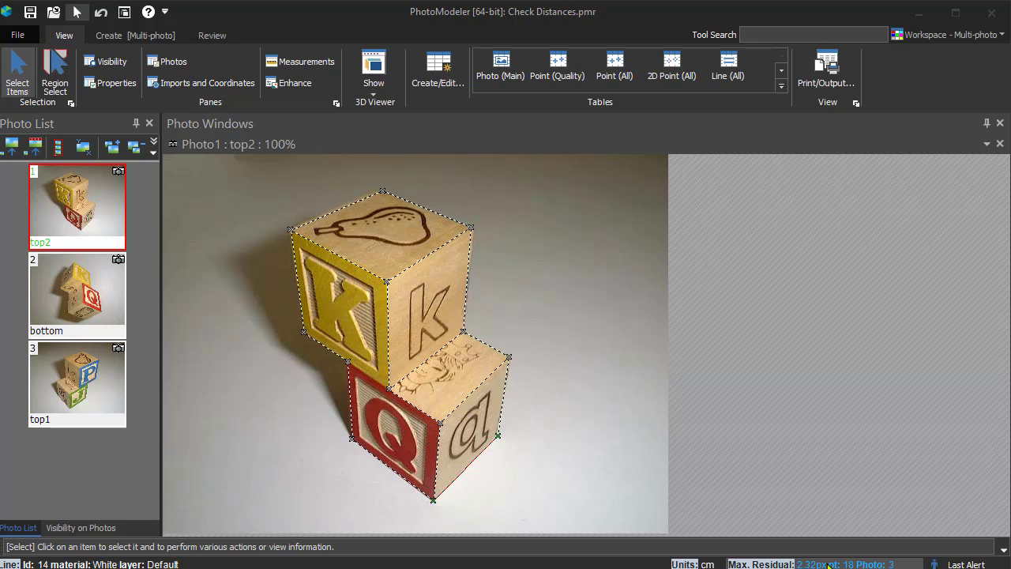
Create a new Check distances import set whose distances will be entered manually later
click(207, 83)
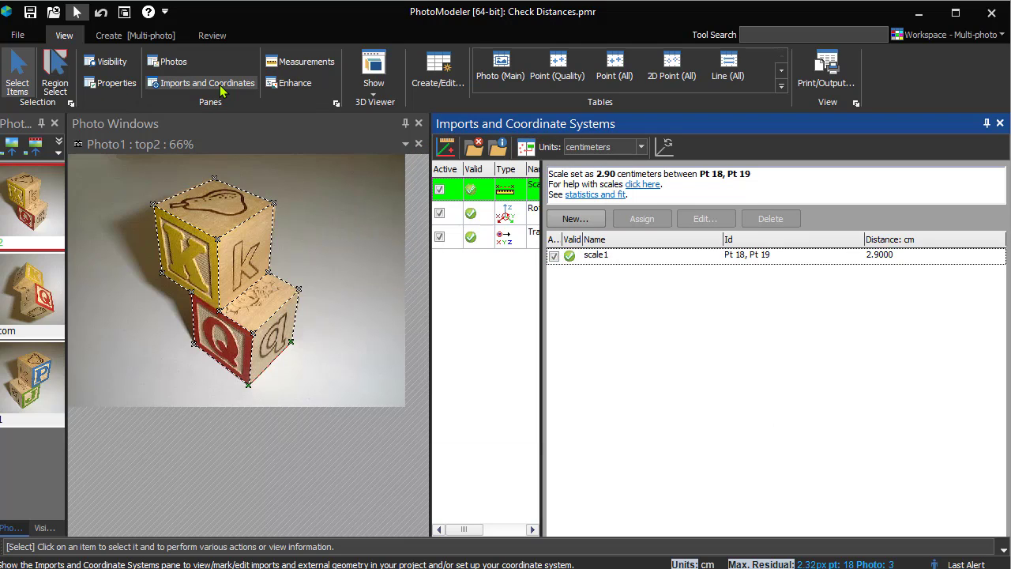
click(447, 145)
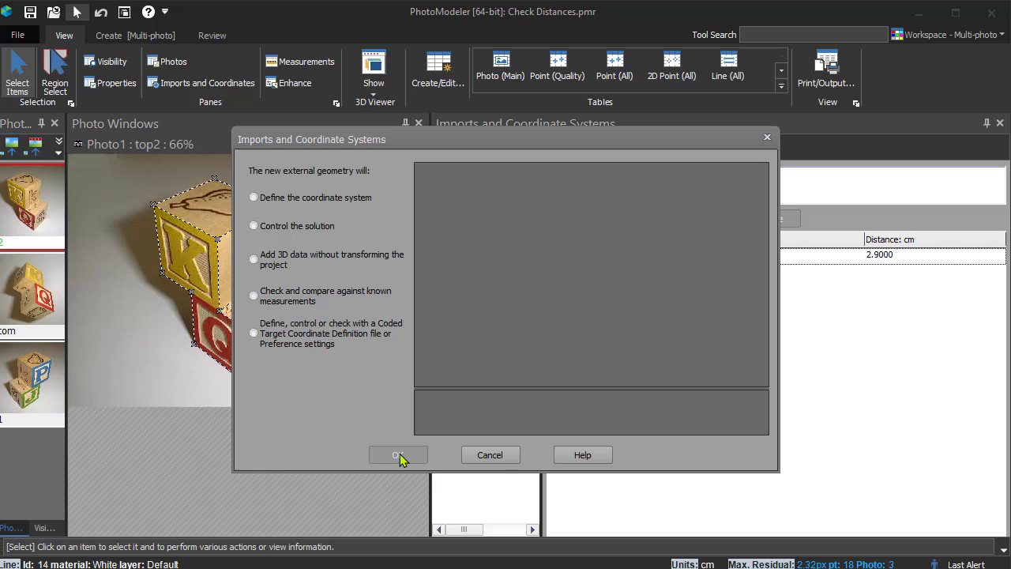
click(307, 303)
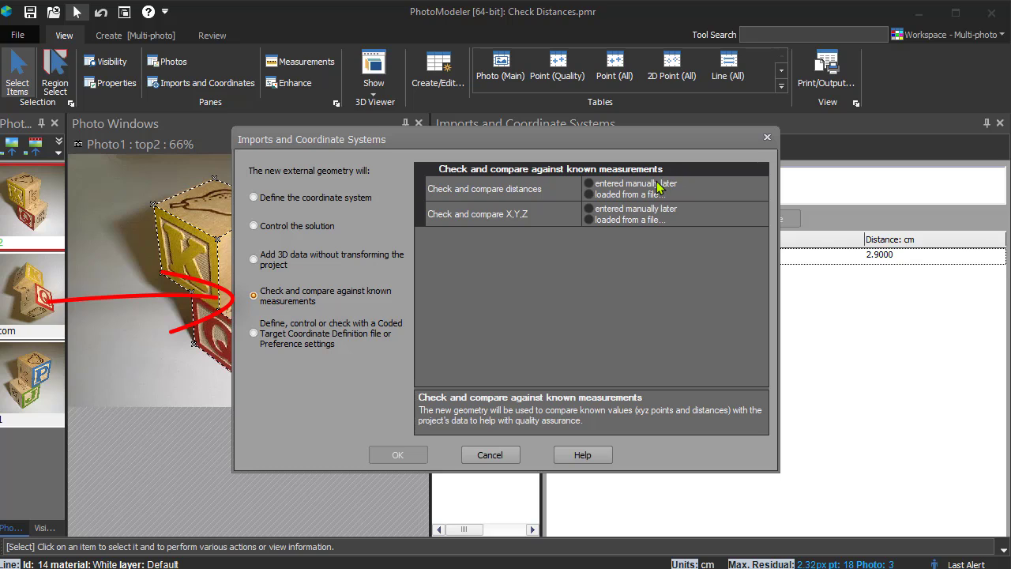
click(657, 187)
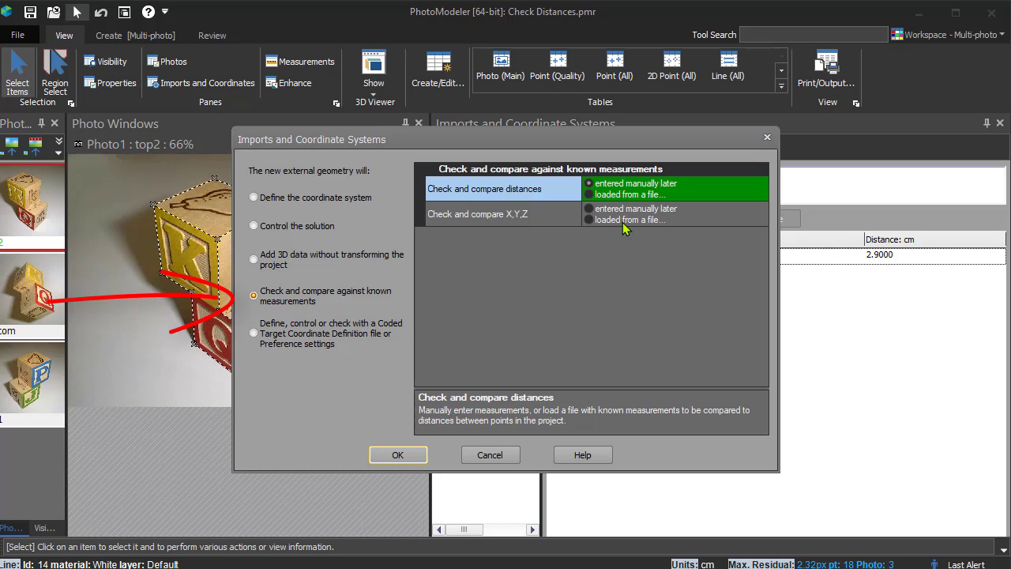
click(398, 455)
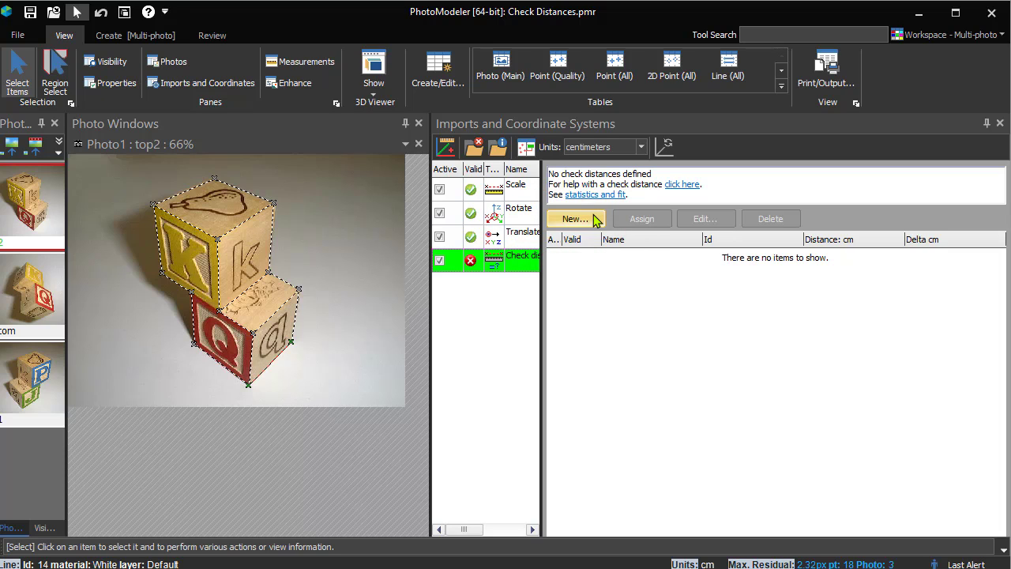
Add K block check distances: K Width 2.9 cm, K Height 2.9 cm, K Depth 2.8 cm
click(575, 219)
drag(672, 225, 492, 235)
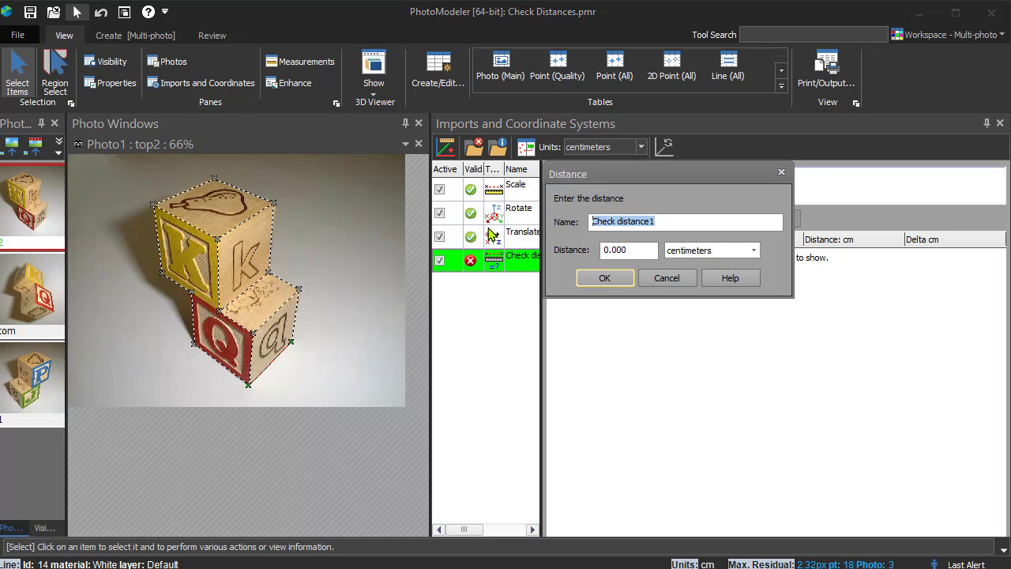
text(K)
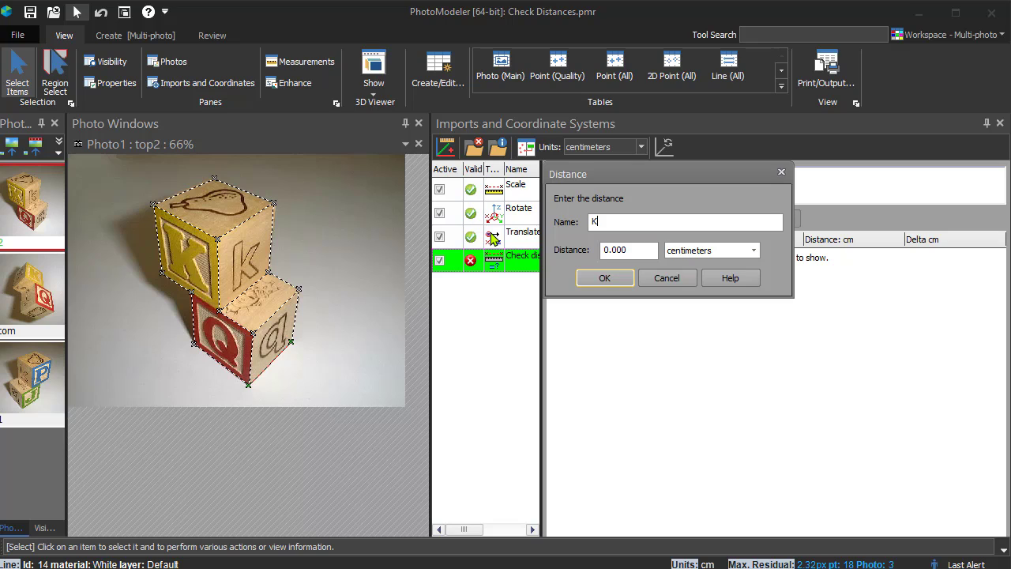
text( Width)
key(Tab)
text(2.9)
key(Return)
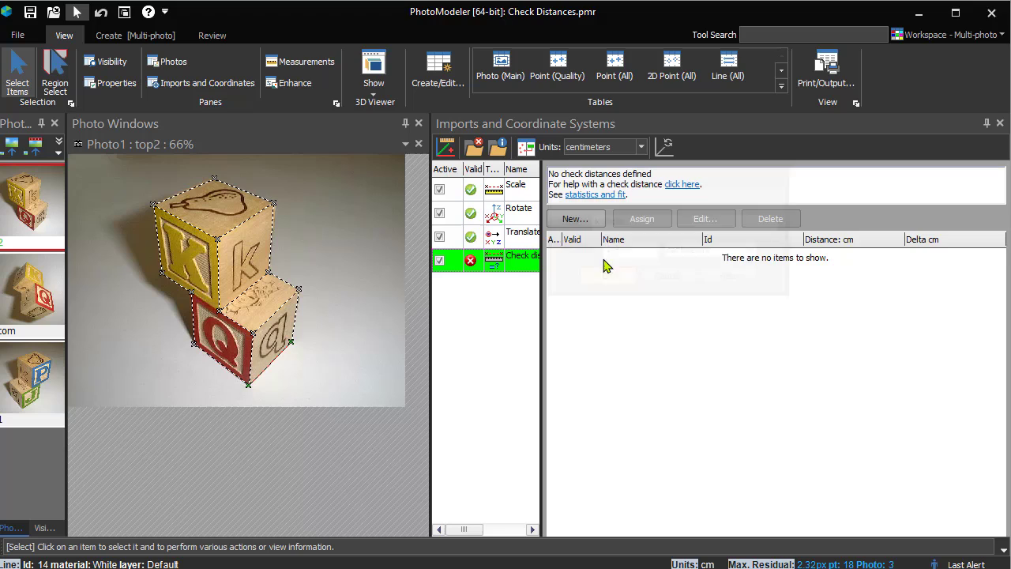
click(579, 218)
text(2.9)
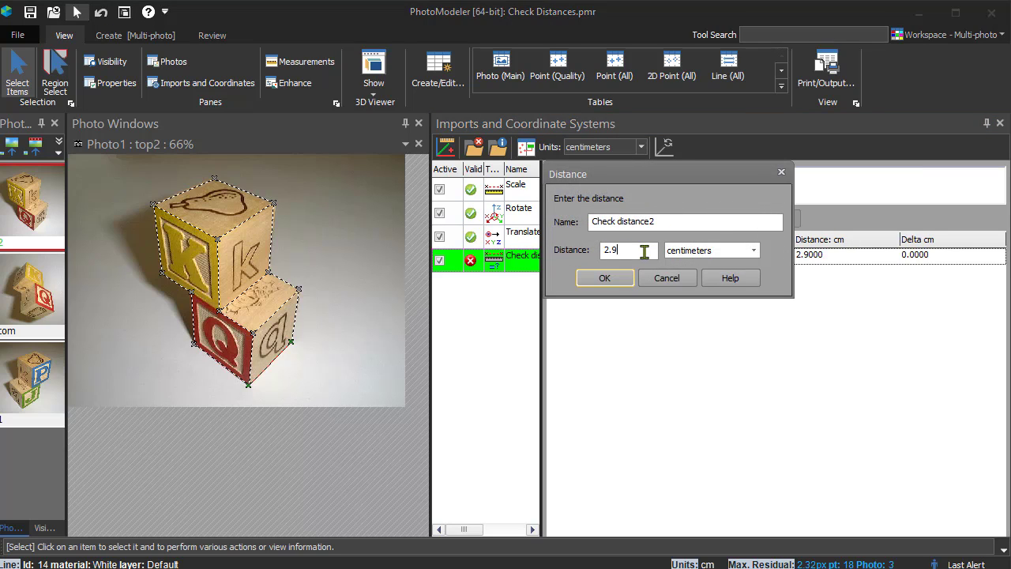
drag(706, 223, 82, 219)
text(K Height)
click(604, 277)
click(573, 219)
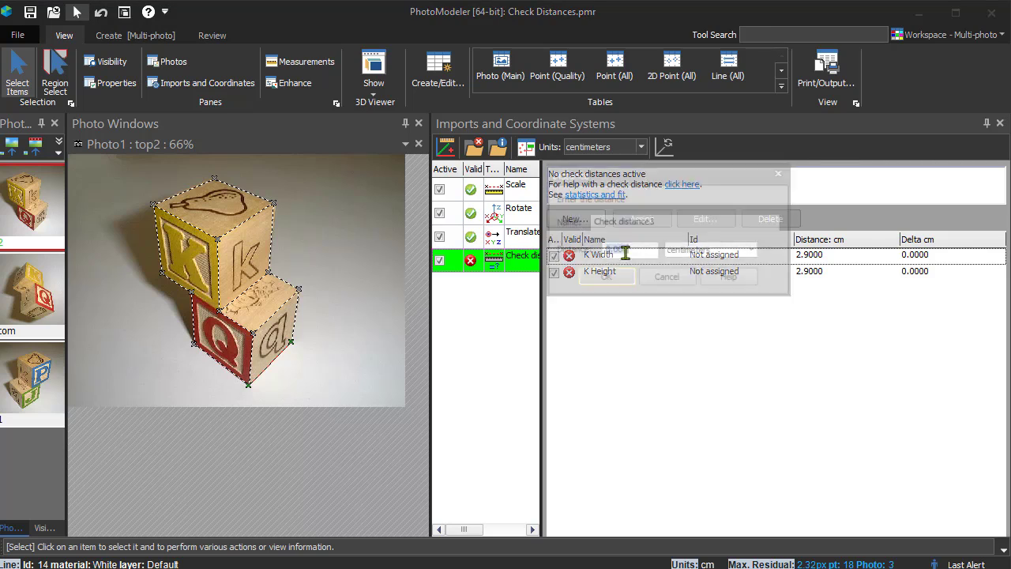
text(2.8)
drag(734, 224, 192, 224)
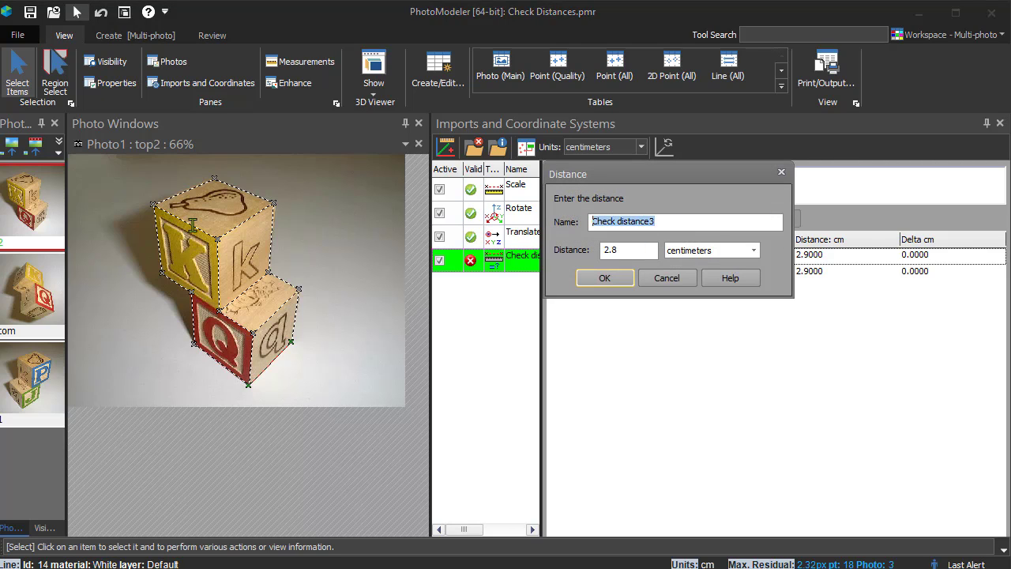
text(K Depth)
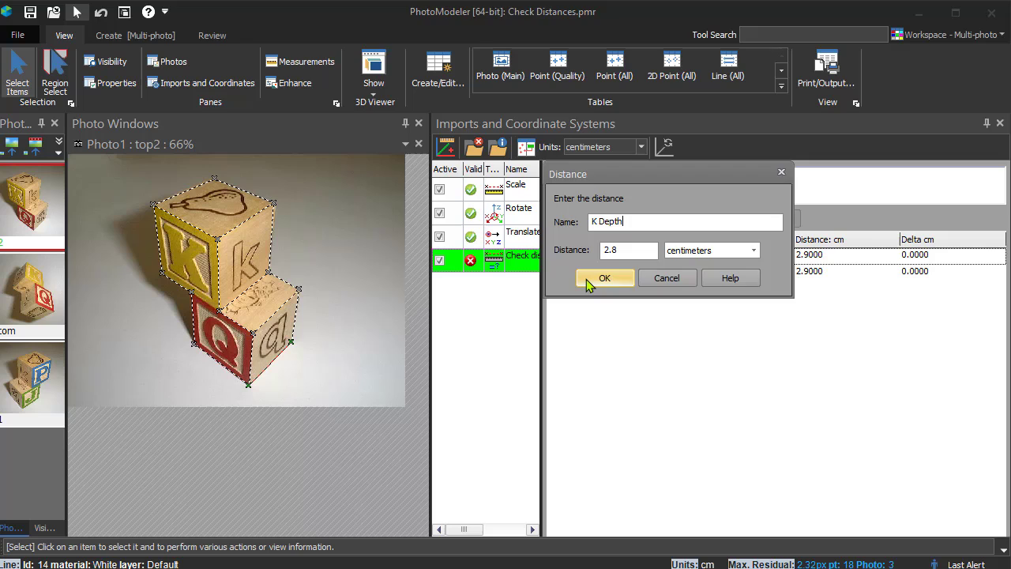
click(603, 277)
Add Q block check distances: Q Width 2.9 cm, Q Height, and Q Depth 2.8 cm
click(574, 219)
drag(711, 222, 327, 242)
text(Q Width)
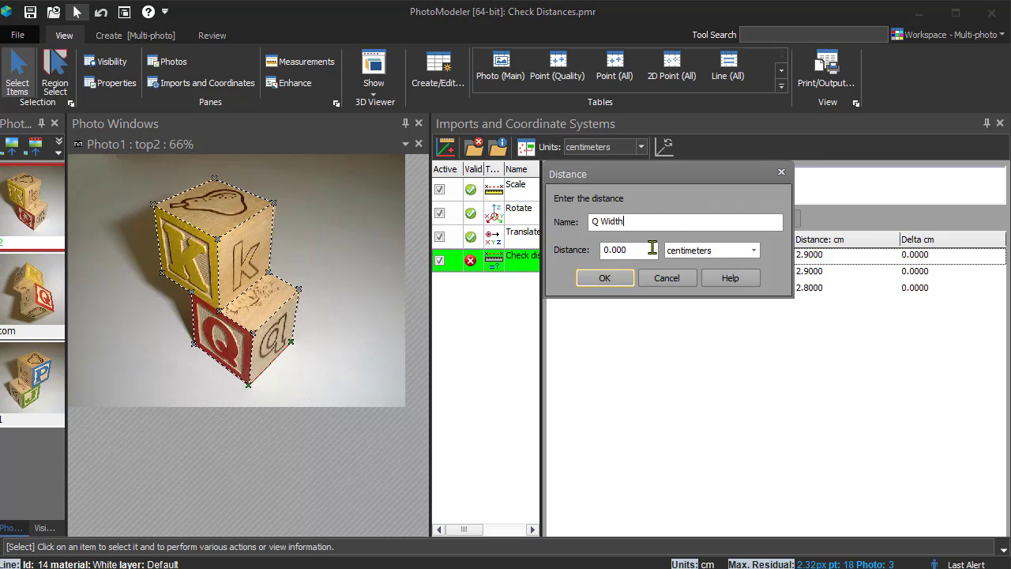
key(Tab)
text(2.9)
click(602, 280)
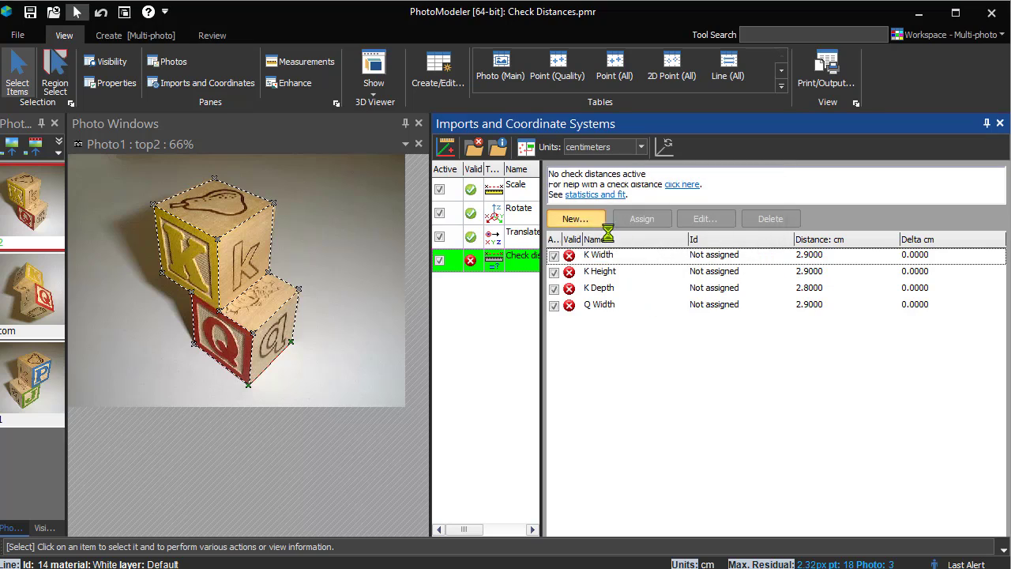
click(583, 219)
text(Q)
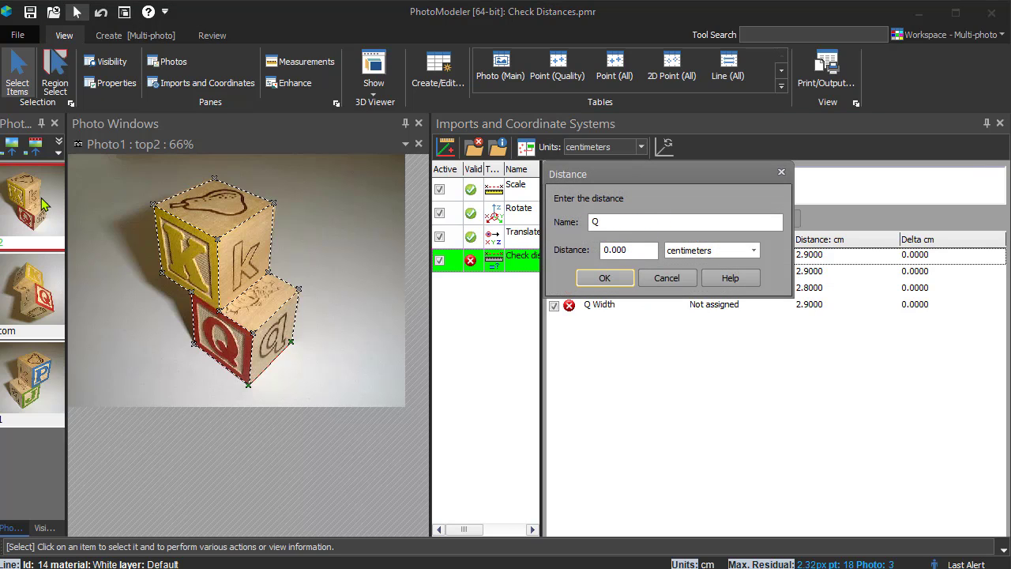
text( Height)
key(Tab)
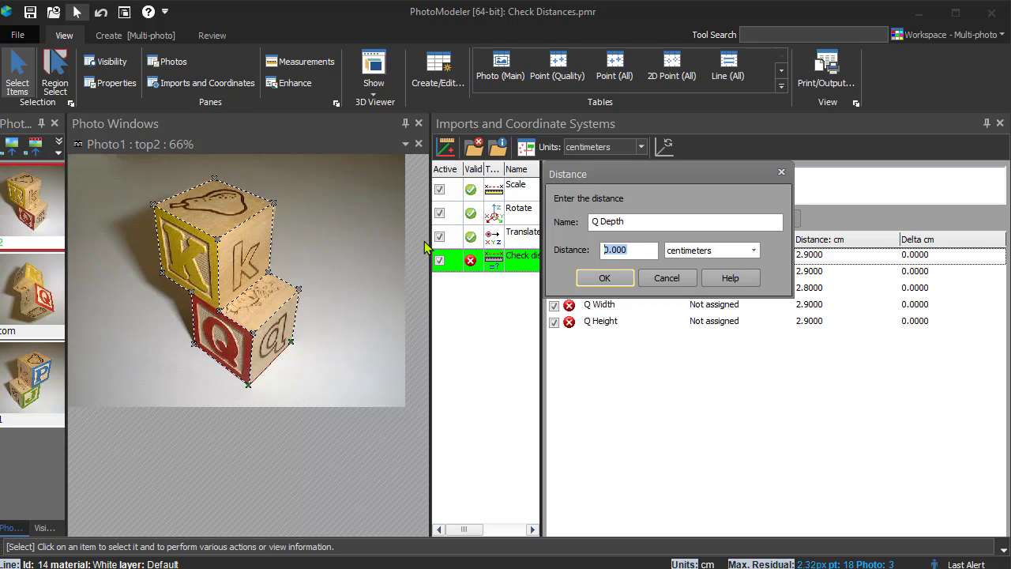
text(2.8)
click(602, 277)
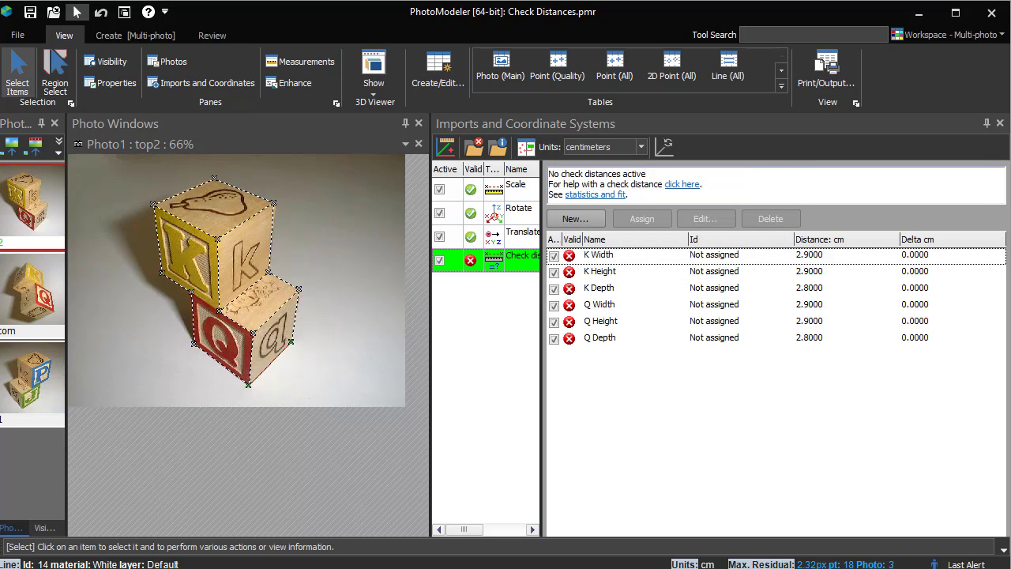
Assign K Width to Pt 1–Pt 2, K Height to Pt 2–Pt 3, K Depth to Pt 2–Pt 19
click(606, 254)
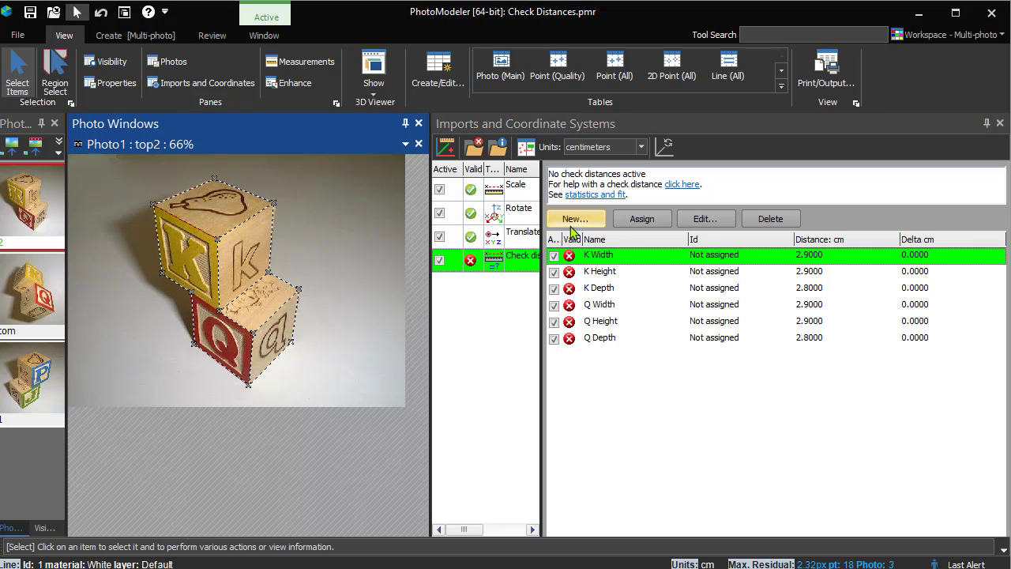
click(225, 267)
click(600, 271)
click(642, 218)
click(244, 231)
click(599, 287)
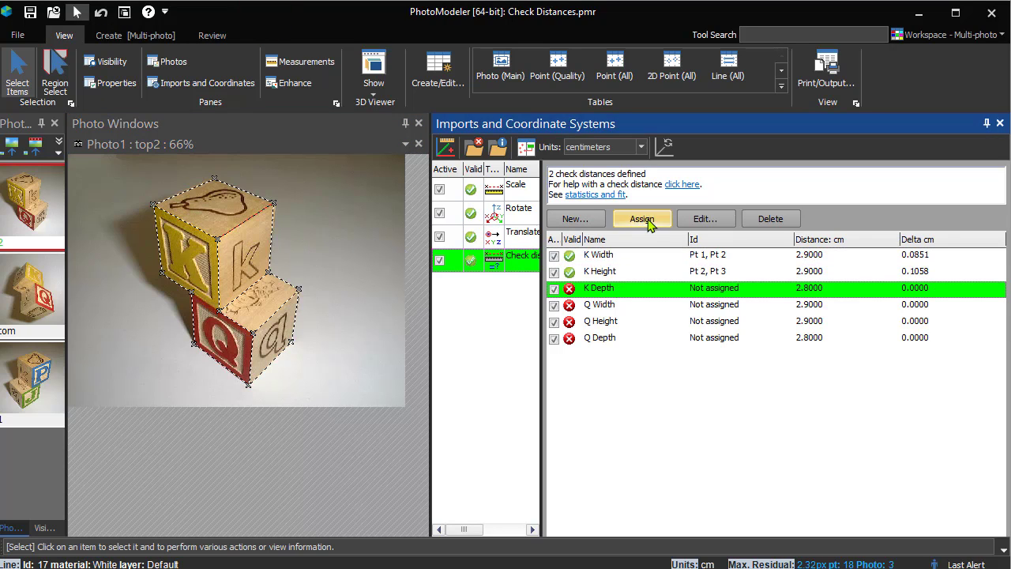
click(641, 219)
Assign Q Width to Pt 5–Pt 6, Q Height to Pt 4–Pt 5, Q Depth to Pt 22–Pt 5
click(606, 307)
click(608, 321)
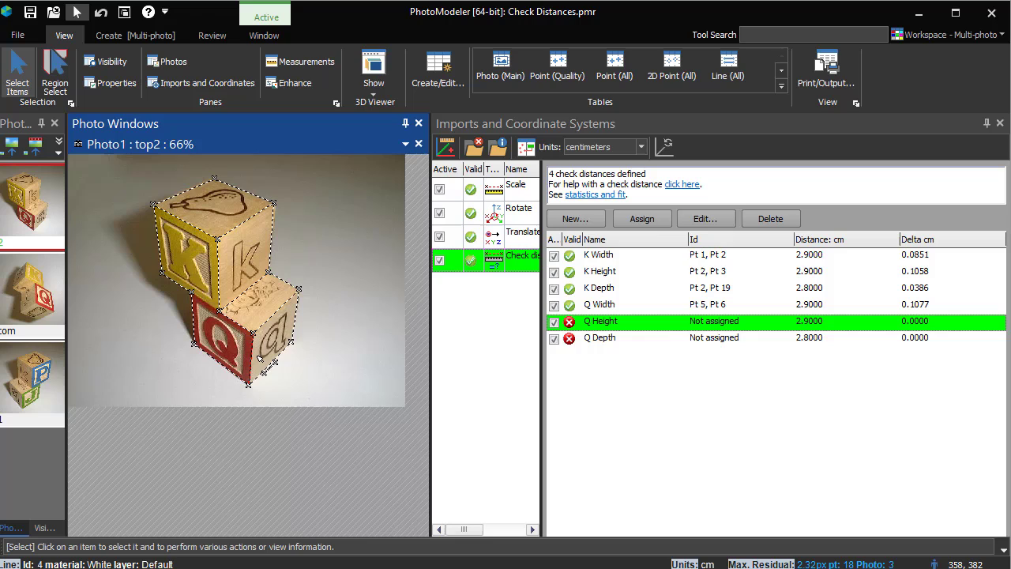
click(616, 339)
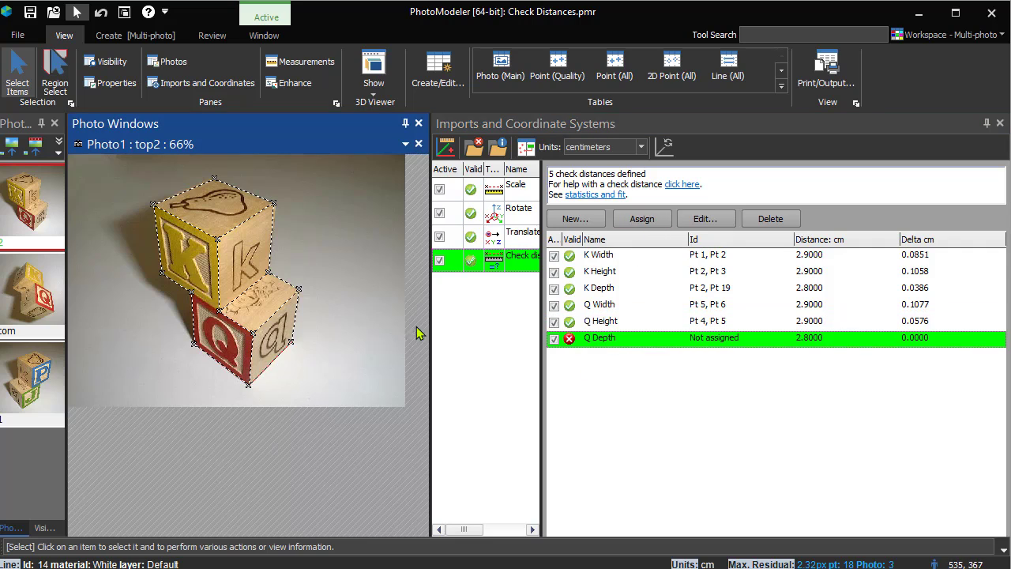
click(641, 221)
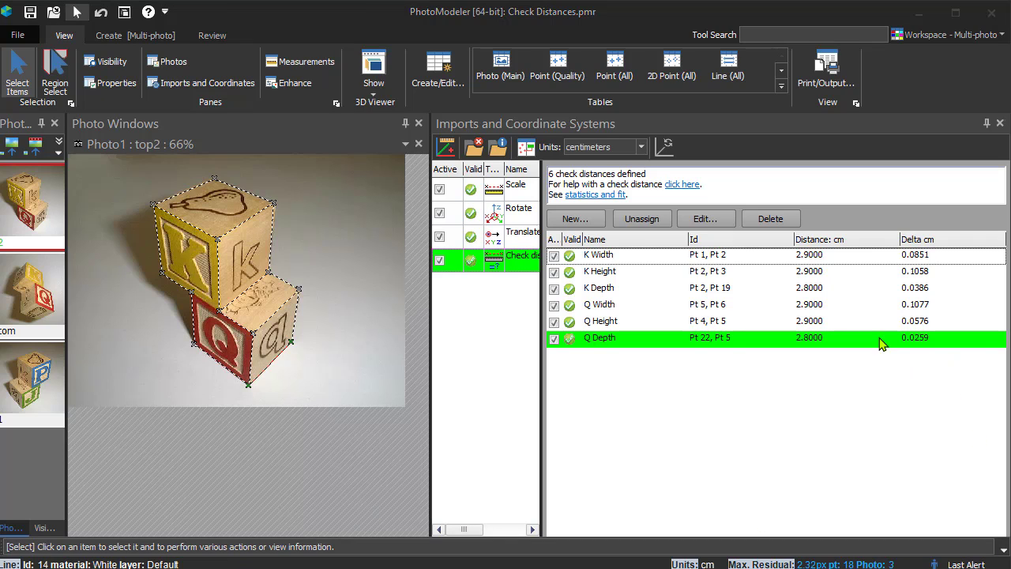
Show the Check Distances (All) table and enlarge its pane to fit the deltas
click(782, 87)
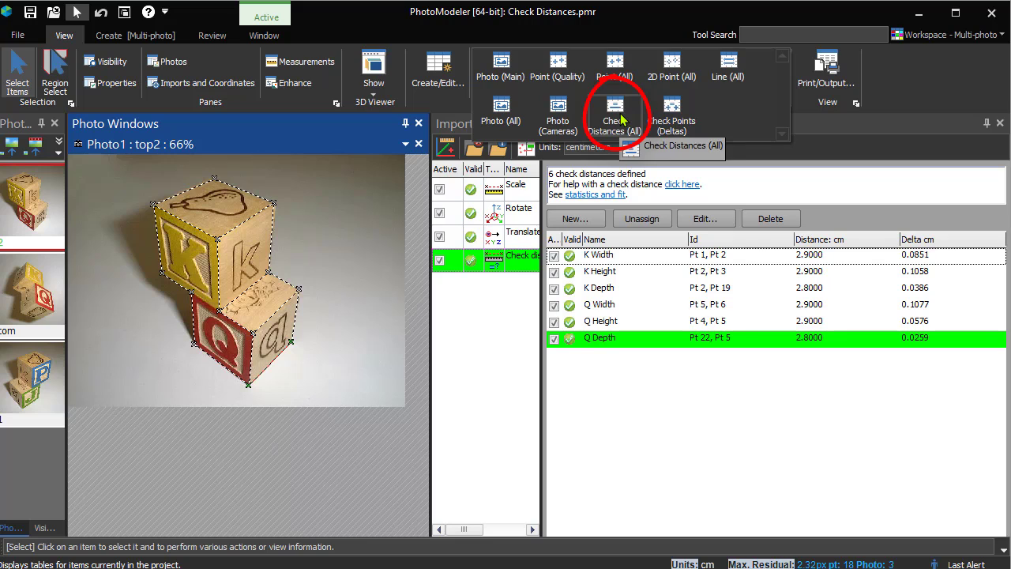
click(620, 119)
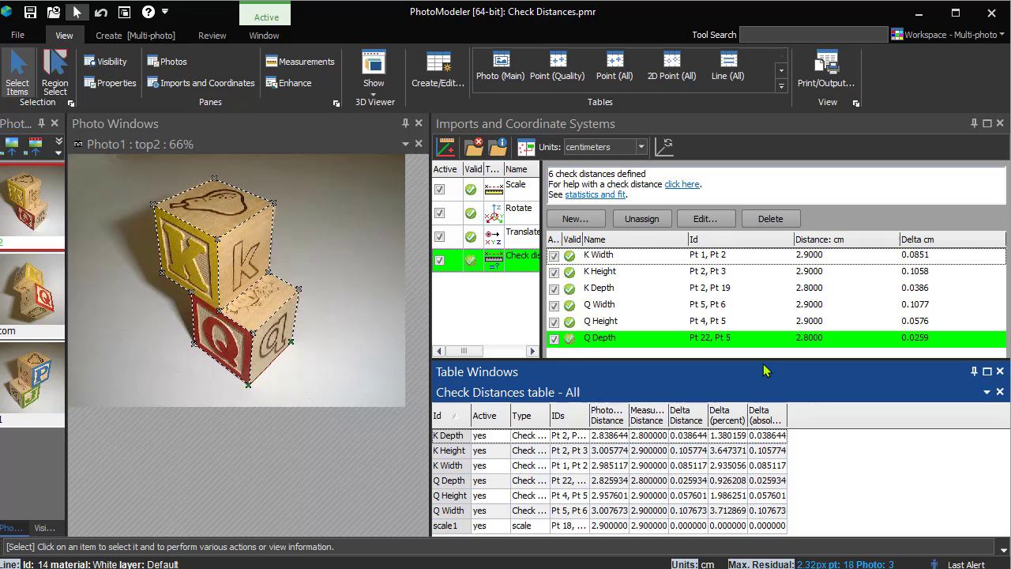
drag(763, 357, 767, 304)
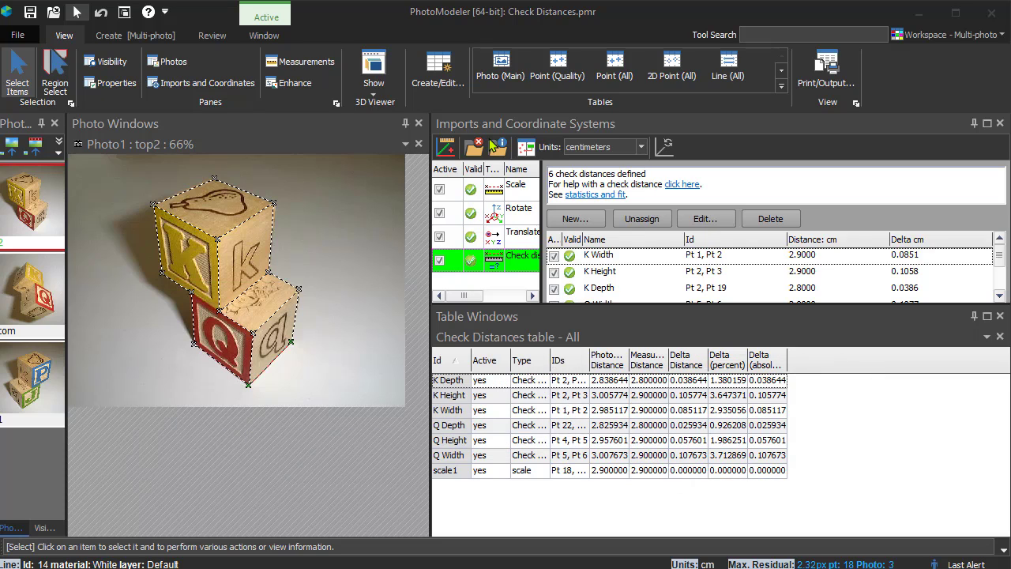
Set up a new check import of known X,Y,Z points loaded from Points.dxf
click(446, 150)
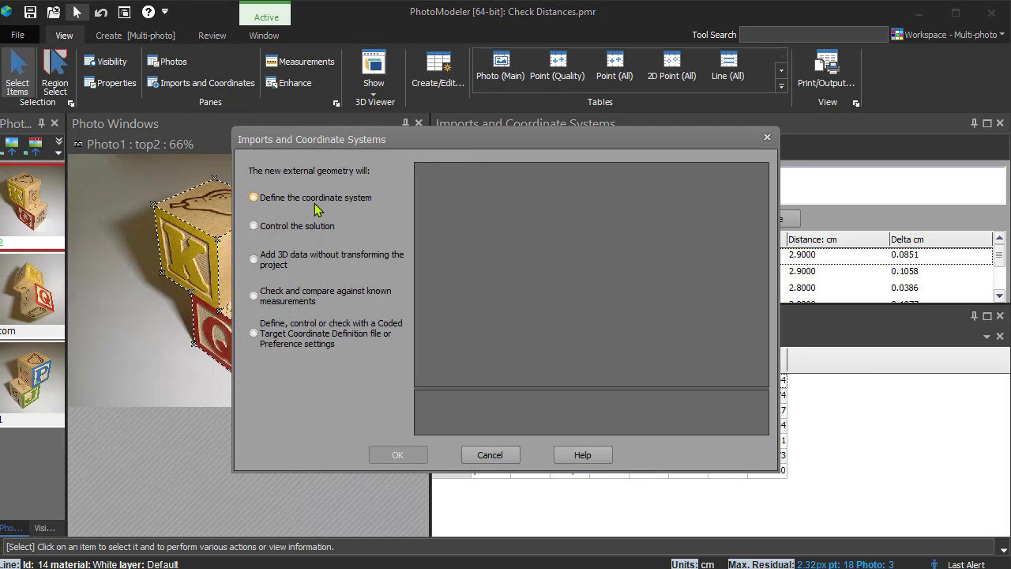
click(285, 304)
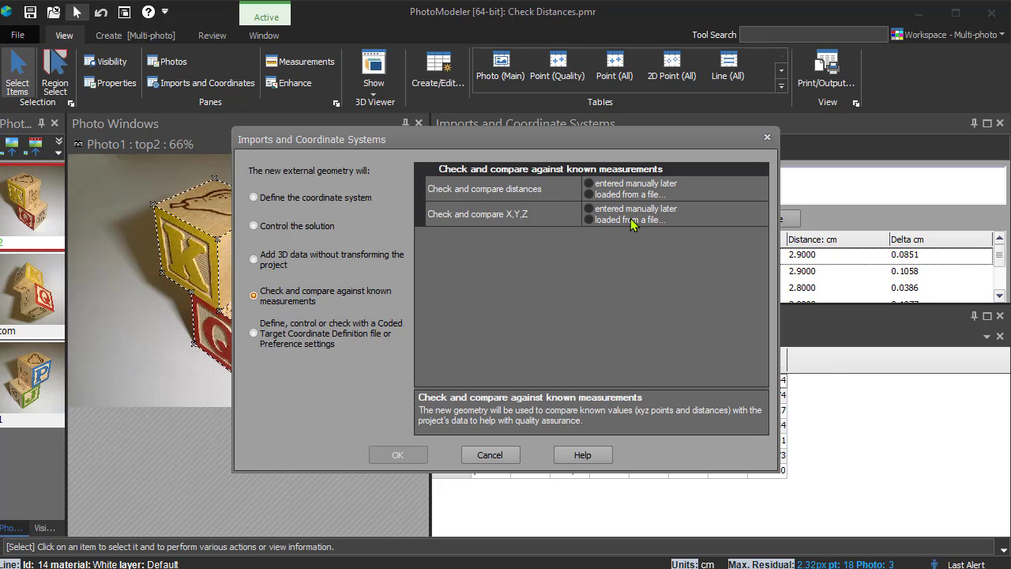
click(589, 220)
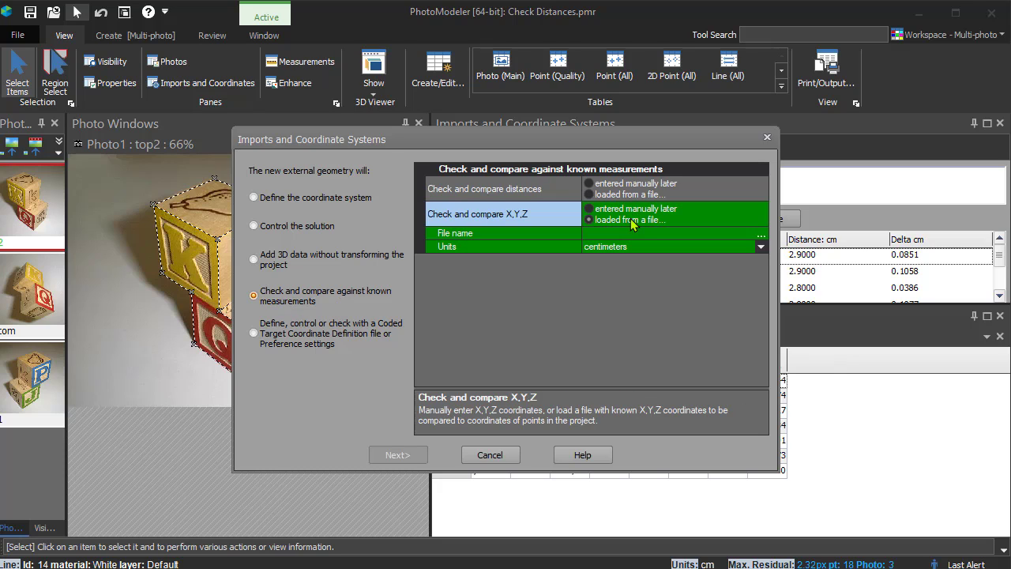
click(760, 235)
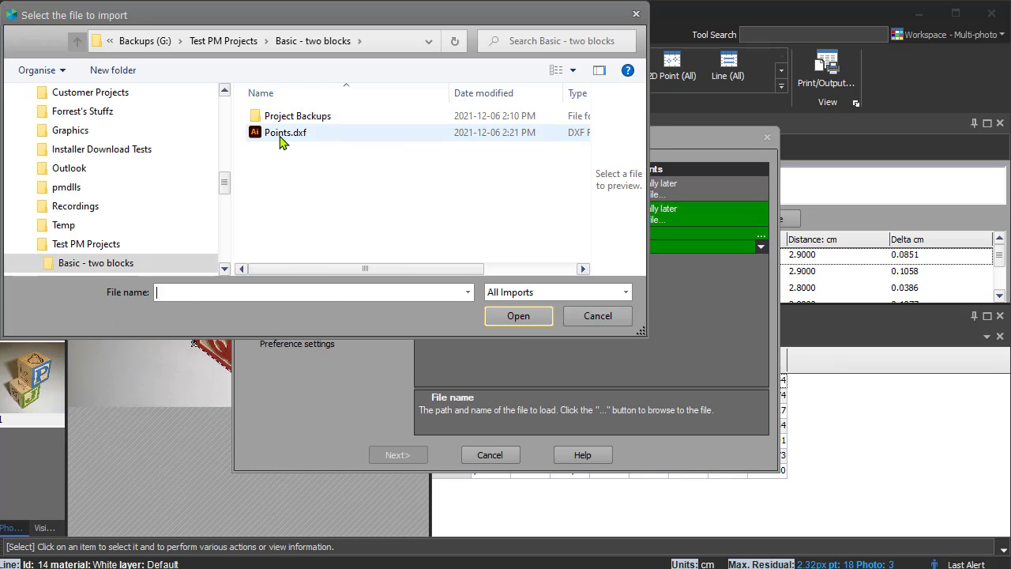
click(282, 135)
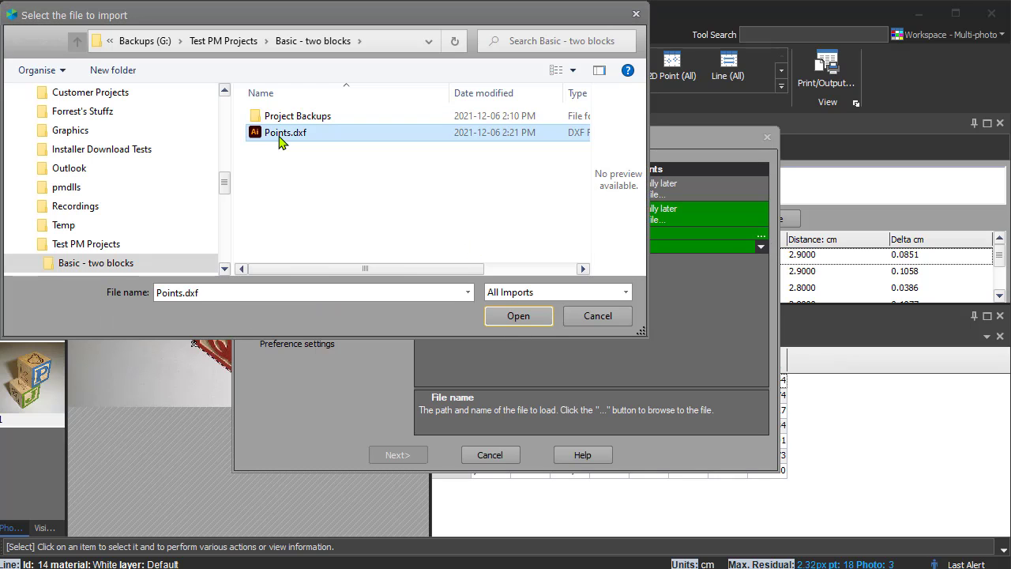
click(518, 317)
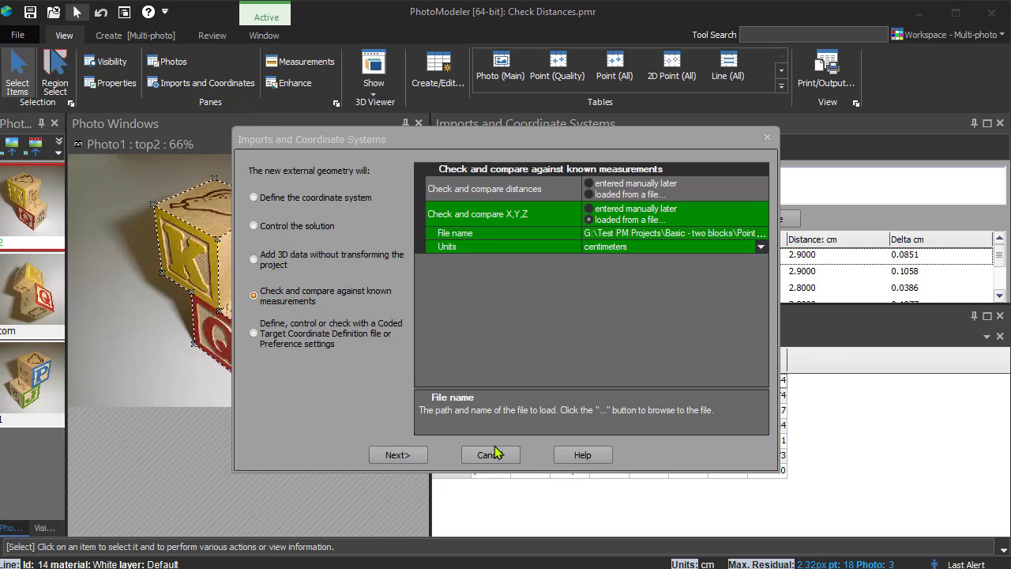
Finish the Points.dxf import, view Check Points (Deltas), then close the Check Distances table and Table Windows pane
click(399, 454)
click(781, 86)
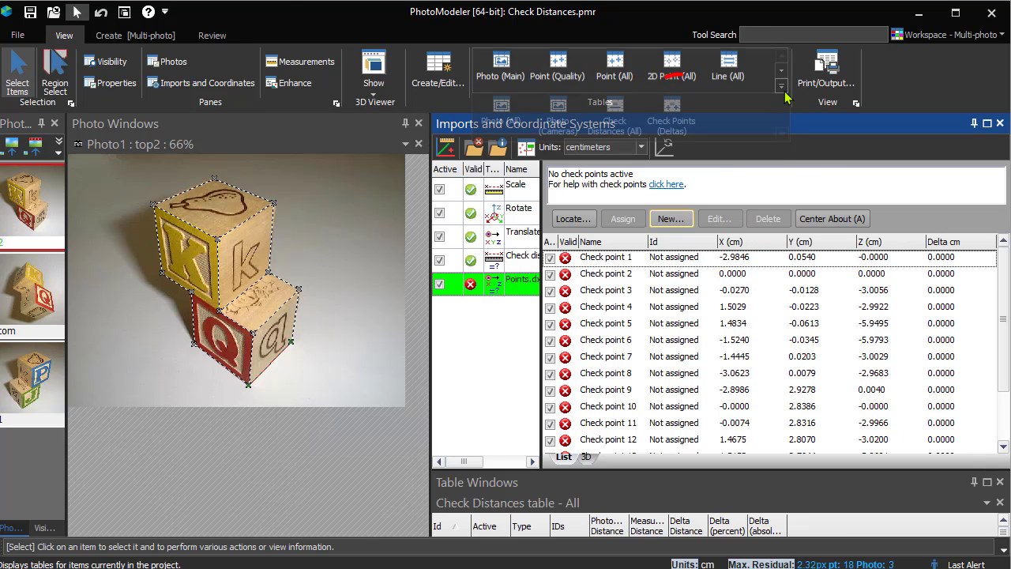
click(677, 130)
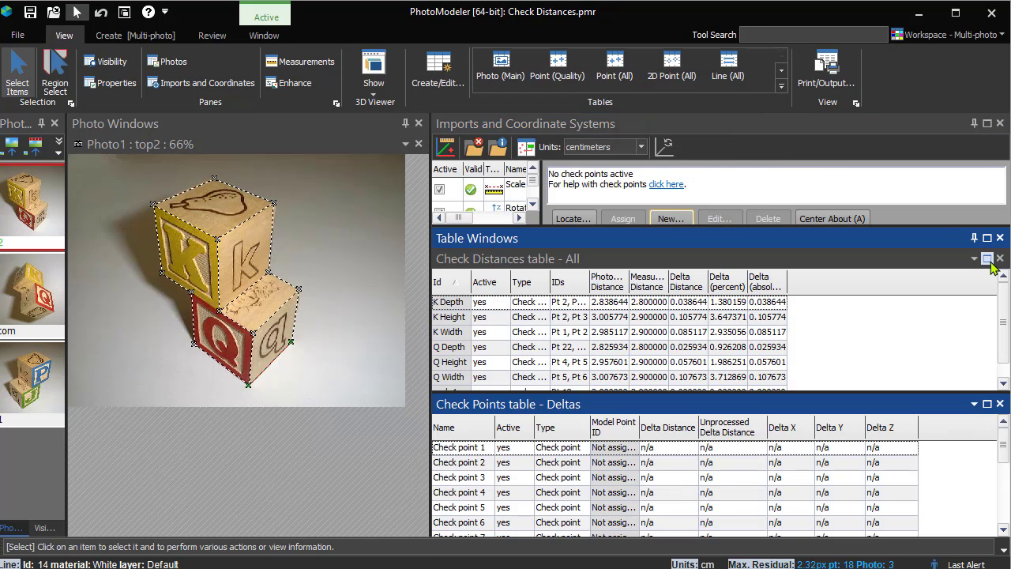
click(999, 259)
click(999, 238)
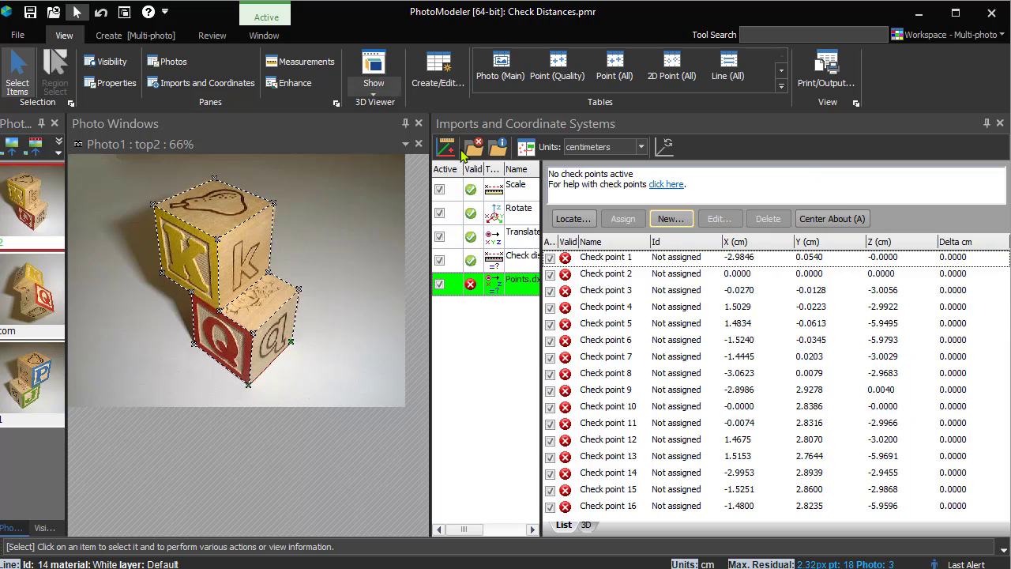